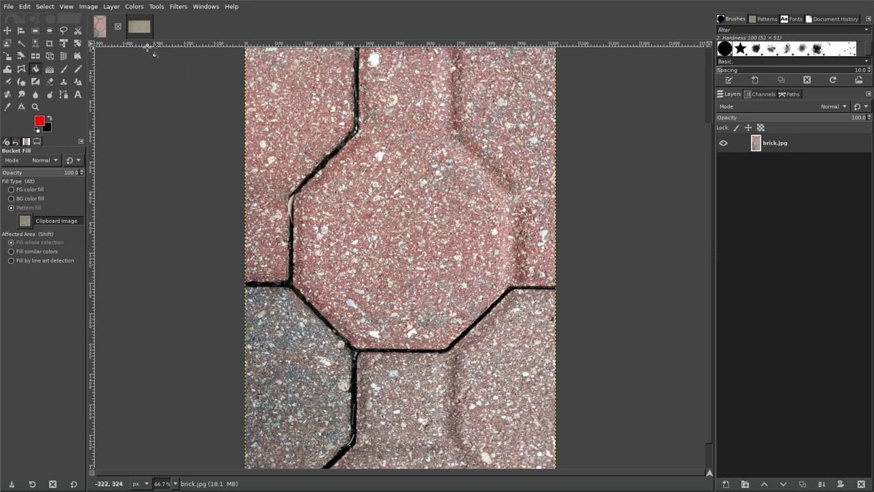
Step: Switch between the concrete.jpg and brick.jpg image tabs
left_click(137, 31)
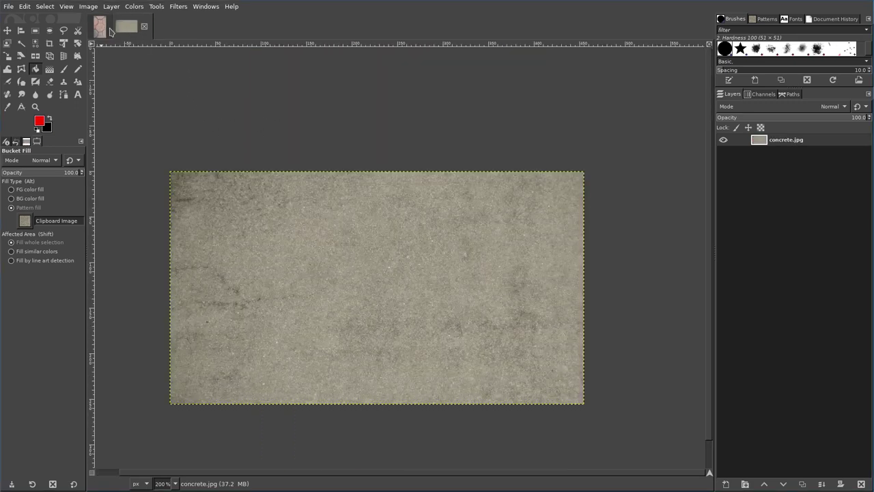
left_click(103, 29)
Step: Resize the concrete canvas to 128 × 128 px, positioning the square over the texture
left_click(90, 7)
left_click(108, 90)
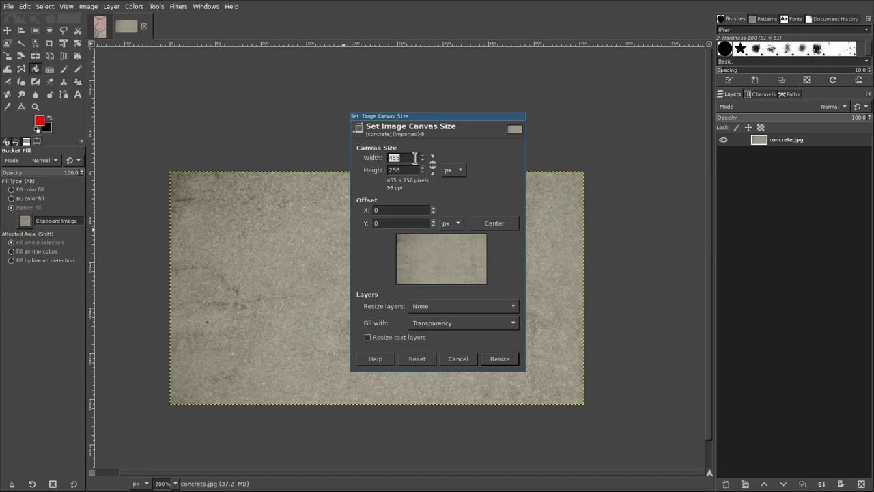
type("128")
key("Tab")
type("12")
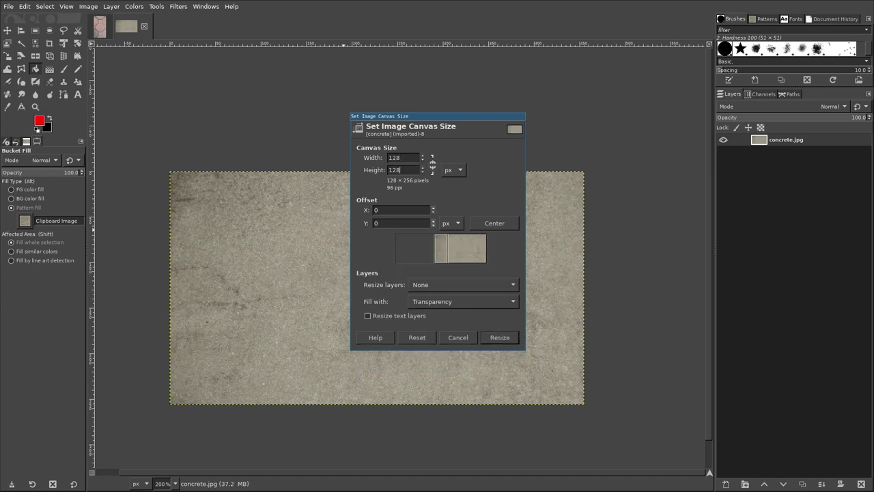
type("8")
key("Tab")
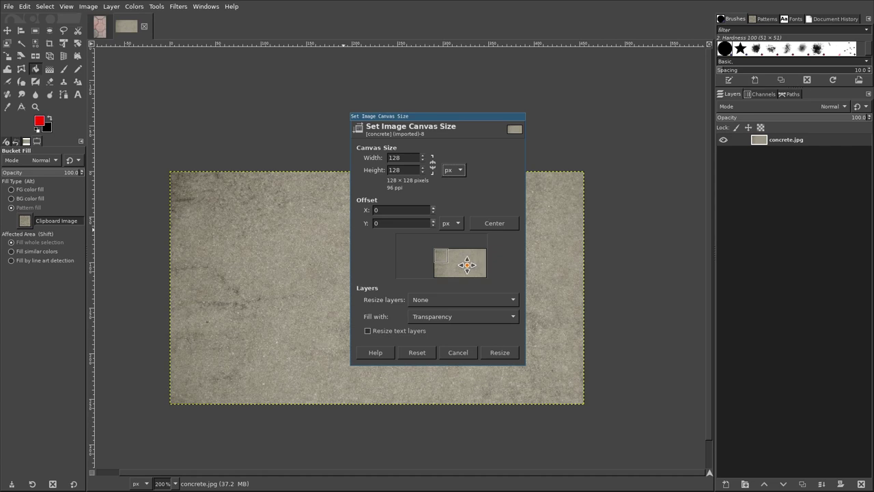
mouse_move(466, 264)
left_mouse_down()
mouse_move(438, 259)
mouse_move(419, 275)
mouse_move(446, 265)
mouse_move(445, 256)
mouse_move(503, 271)
mouse_move(475, 261)
left_mouse_up()
left_click(499, 350)
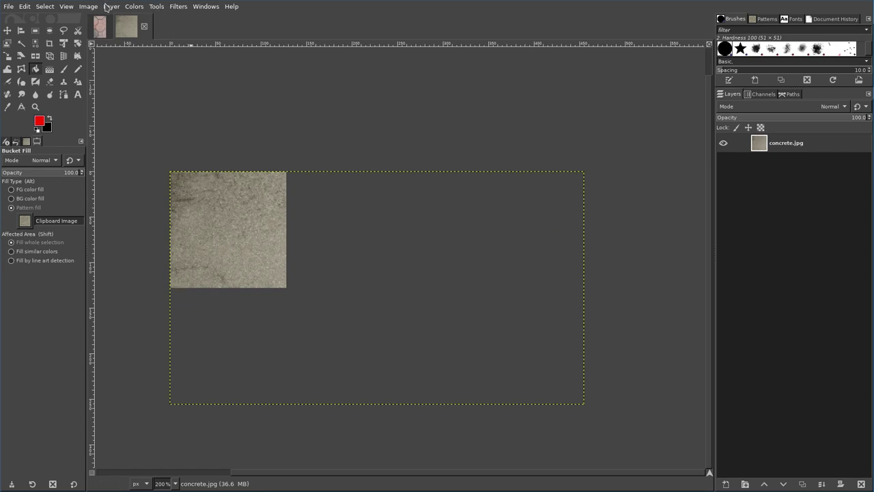
left_click(110, 7)
Step: Fit the concrete layer to the 128-pixel canvas and copy the square
left_click(176, 161)
left_click(194, 171)
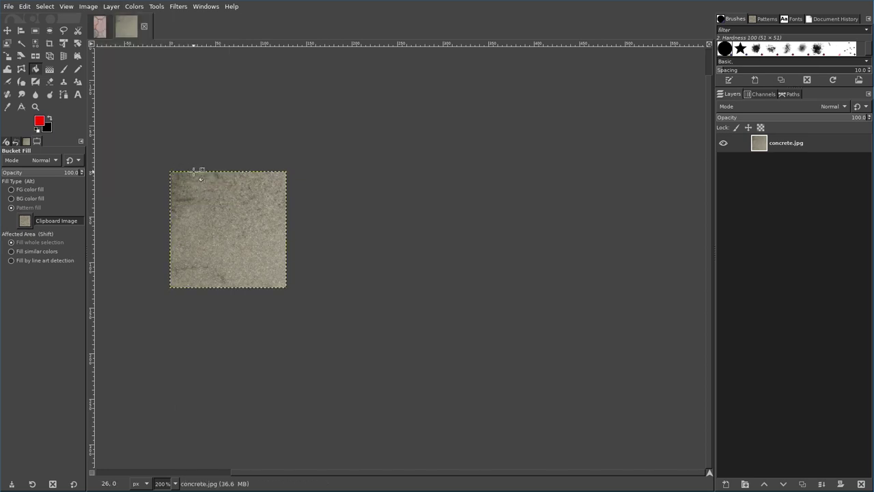
key("ctrl+c")
Step: Create a new 1280 × 1280 pixel image
key("ctrl+n")
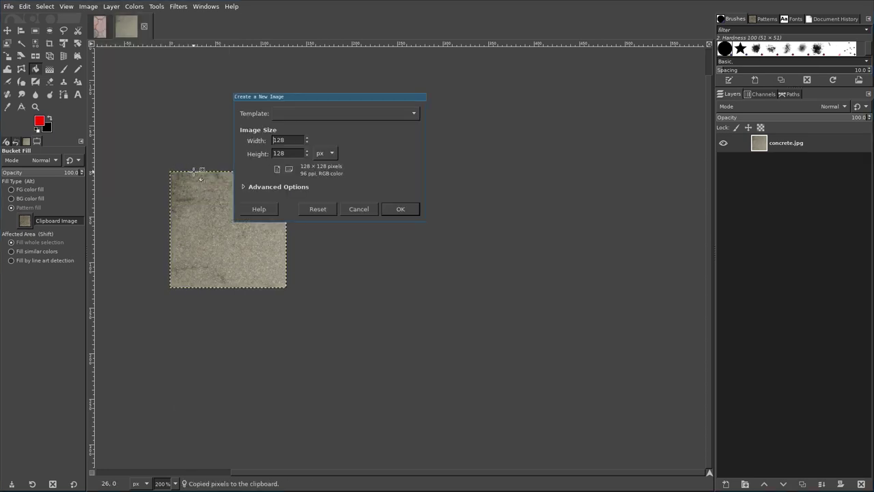
type("1280")
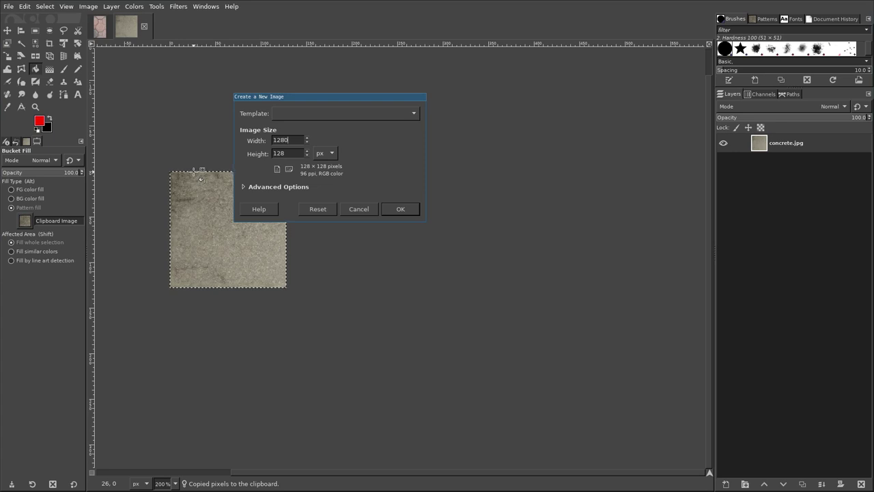
key("Tab")
type("128")
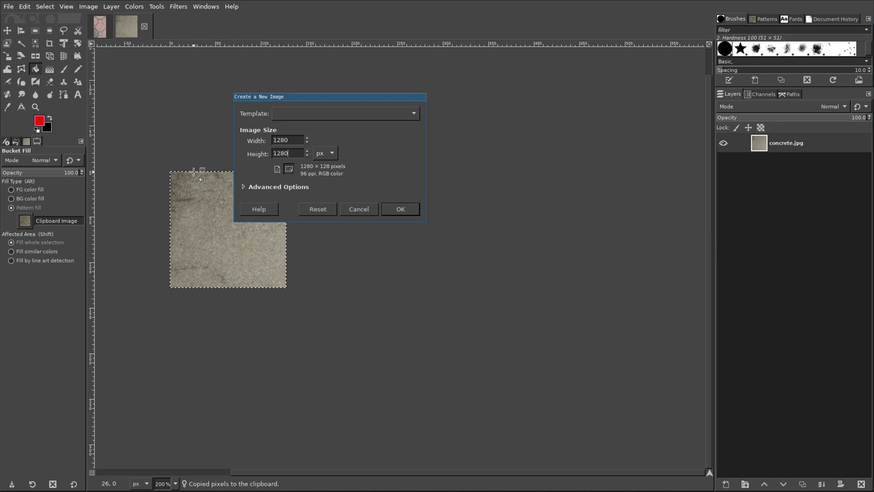
key("Return")
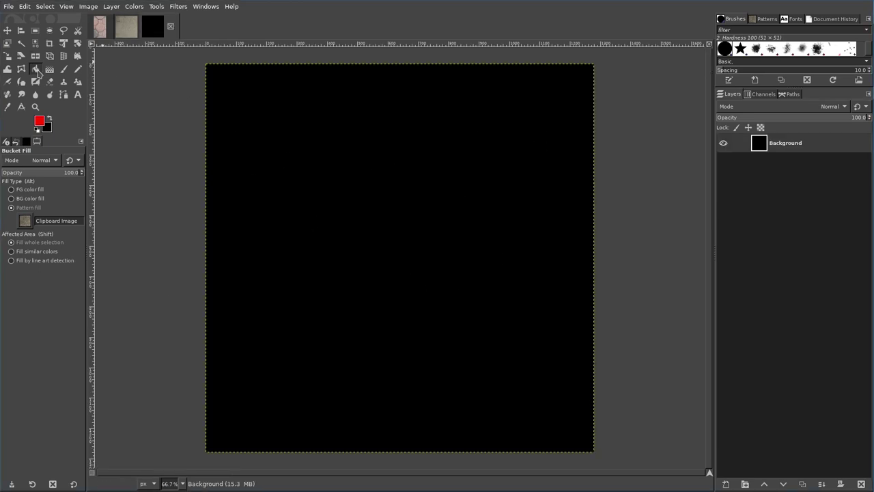
Step: Pattern-fill the image with the Clipboard Image concrete tile, inspect the seams, then refill black
left_click(29, 198)
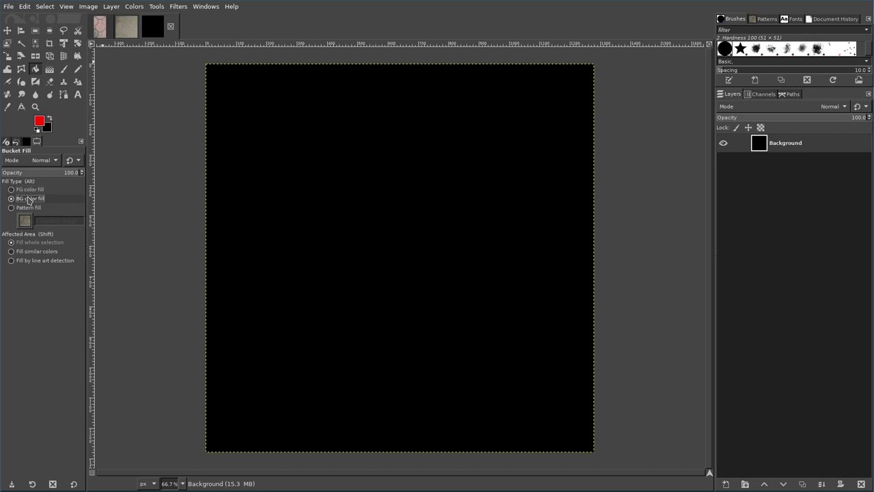
left_click(28, 208)
left_click(28, 220)
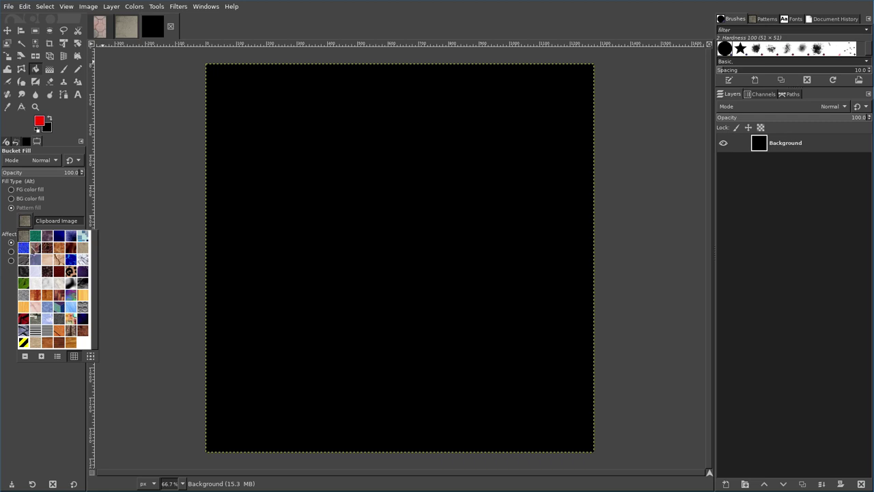
left_click(389, 170)
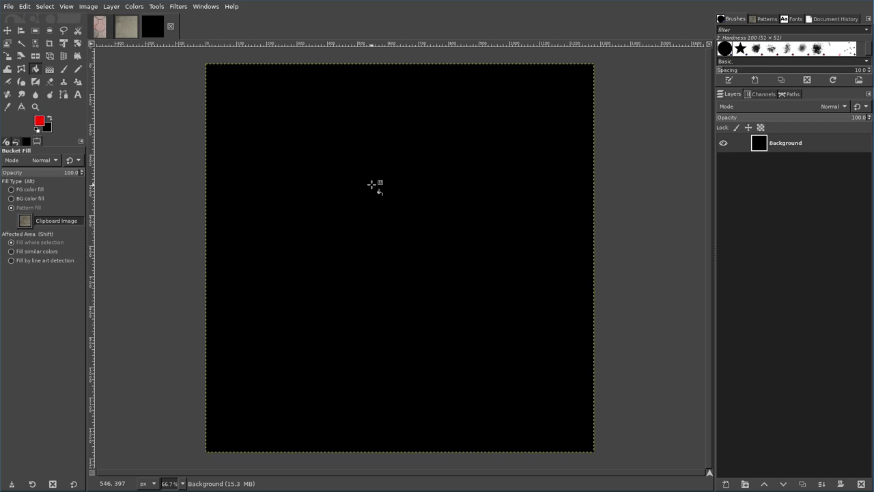
left_click(375, 185)
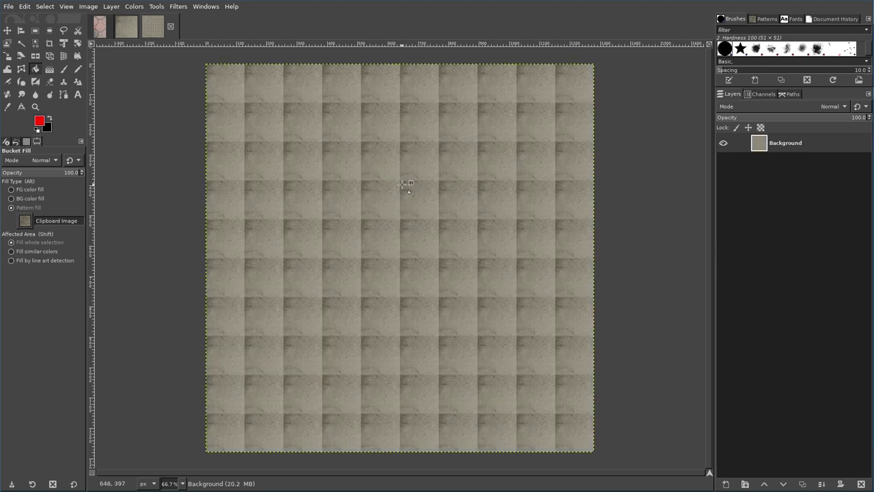
scroll(403, 183, "up", 6, "ctrl")
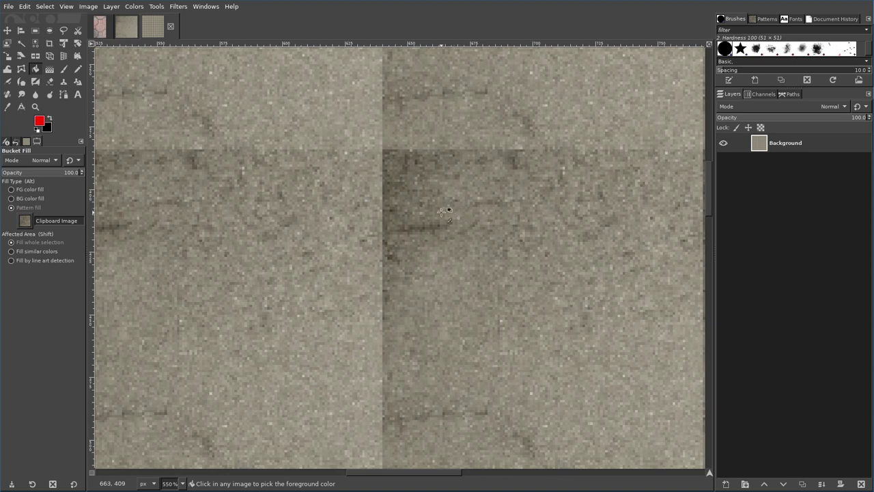
key("ctrl+x")
Step: Apply Filters > Map > Tile Seamless to the 128-pixel concrete square
left_click(117, 28)
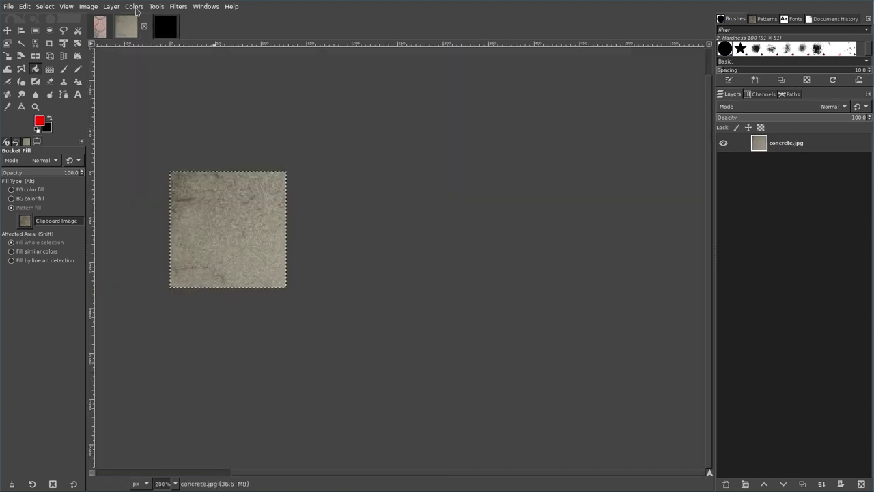
left_click(178, 6)
mouse_move(224, 179)
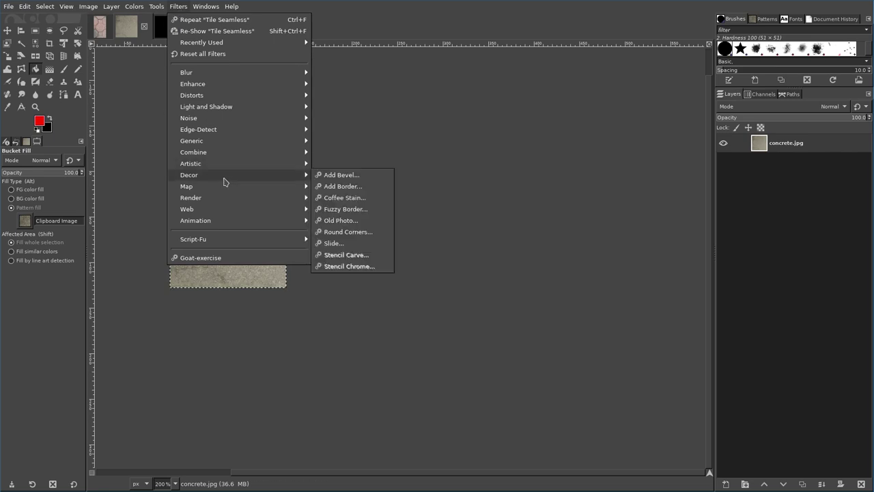
left_click(355, 277)
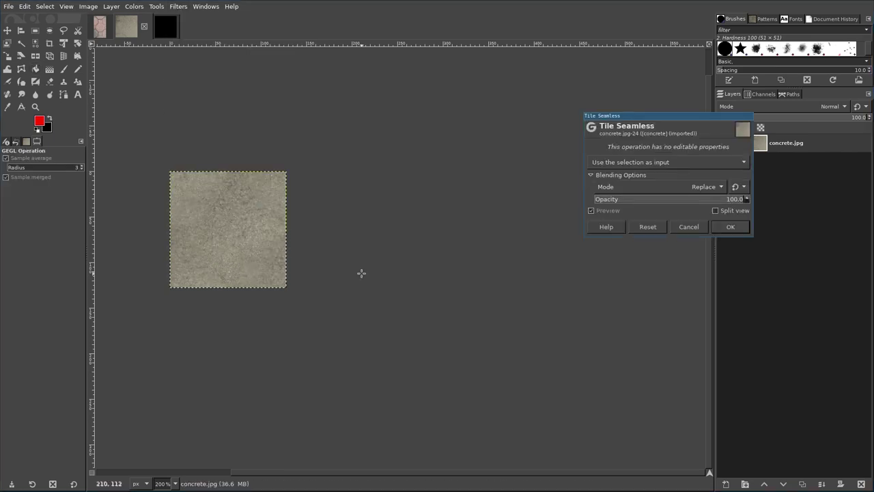
left_click(730, 226)
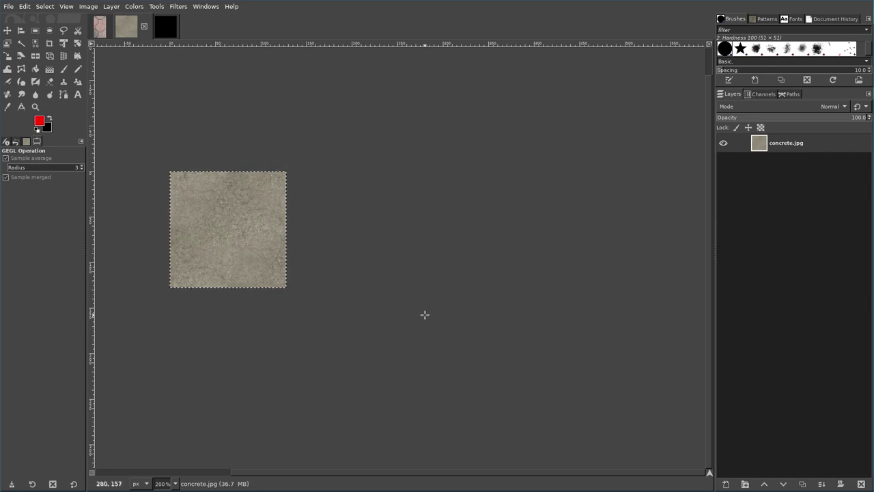
Step: Copy the seamless concrete tile and pattern-fill the 1280 × 1280 image with it
key("ctrl+c")
left_click(171, 31)
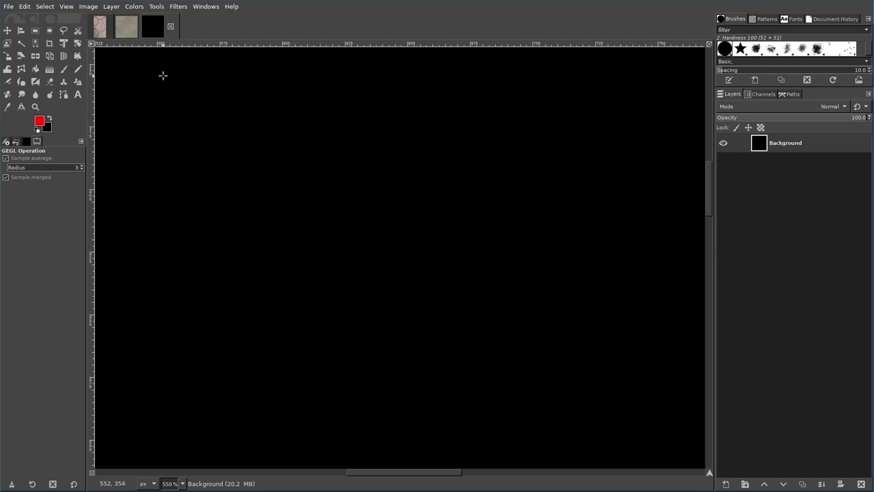
left_click(35, 68)
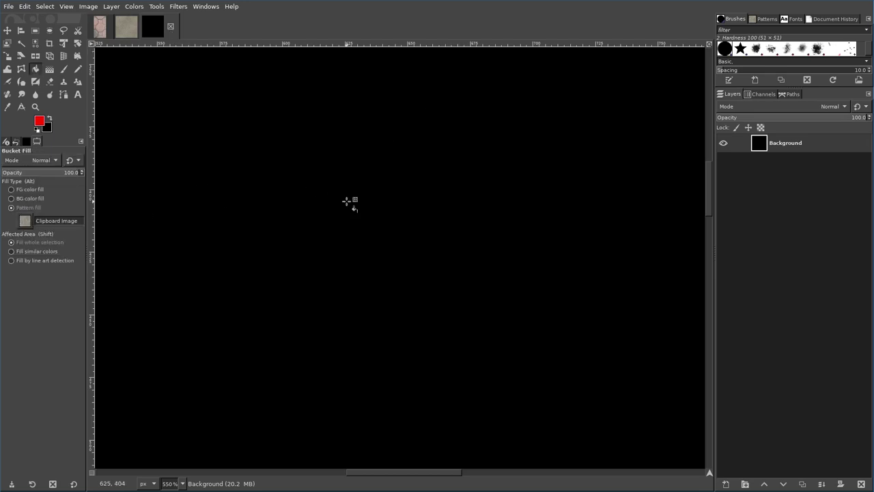
left_click(348, 199)
scroll(431, 213, "down", 6)
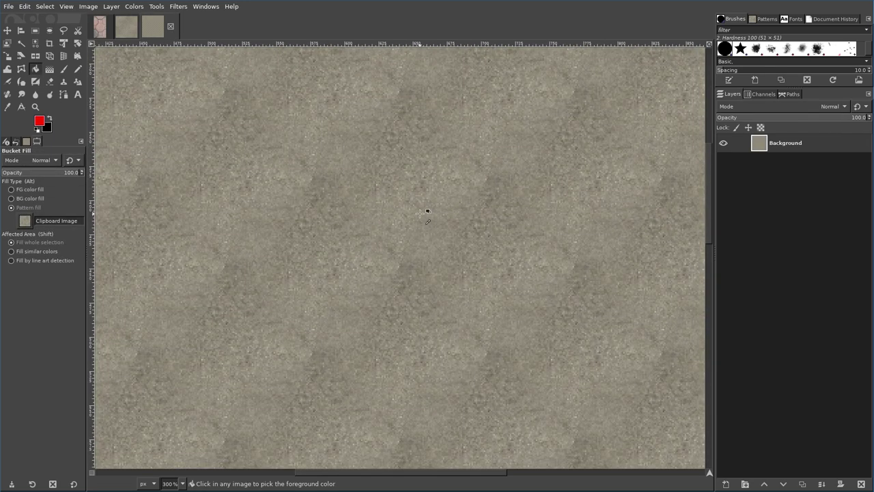
scroll(428, 214, "down", 1)
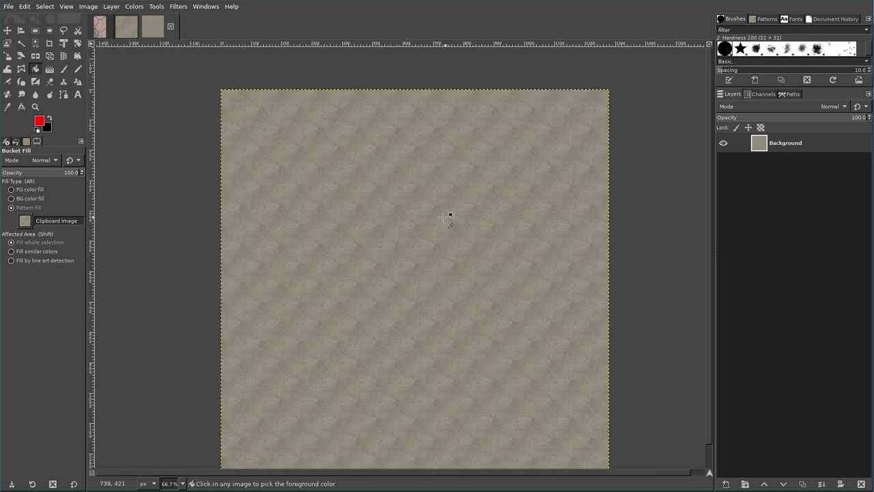
scroll(429, 224, "up", 7)
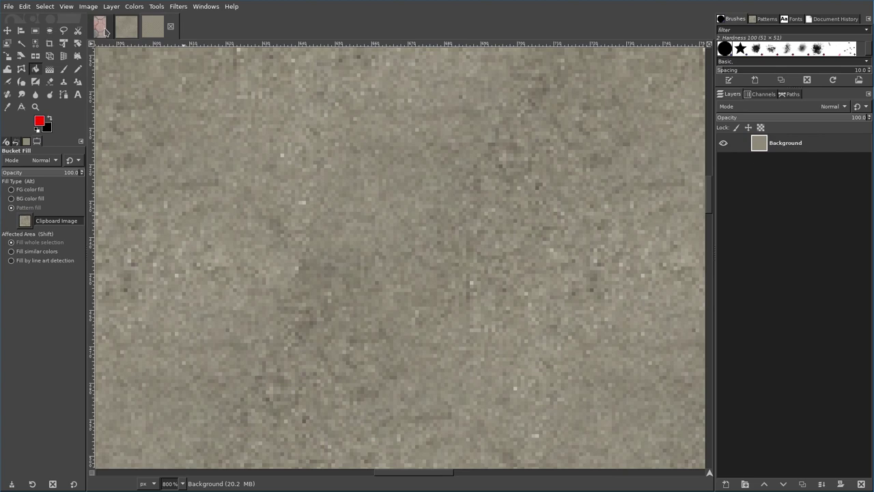
Step: Start resizing the brick.jpg canvas, first trying 256 × 256 and shifting the offset
left_click(104, 29)
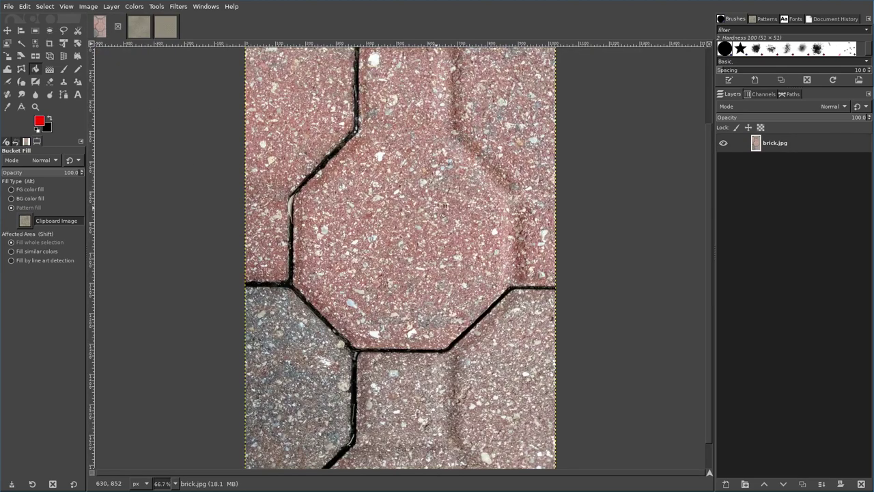
left_click(88, 6)
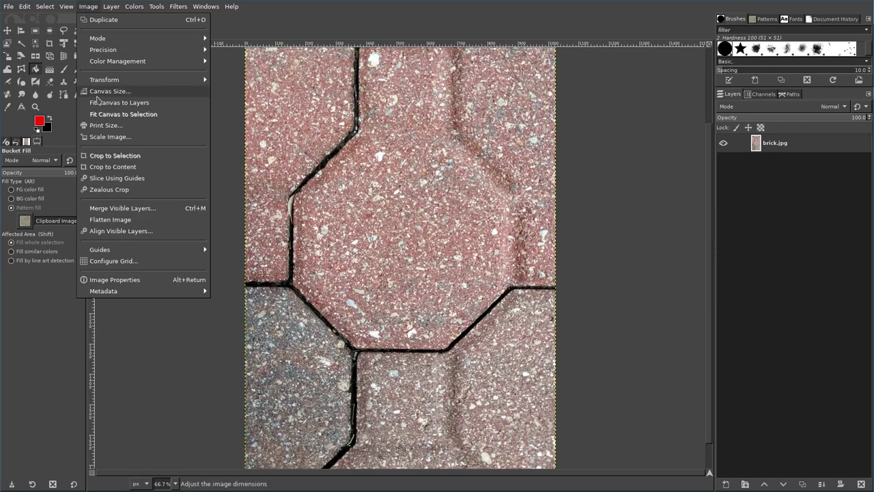
left_click(157, 90)
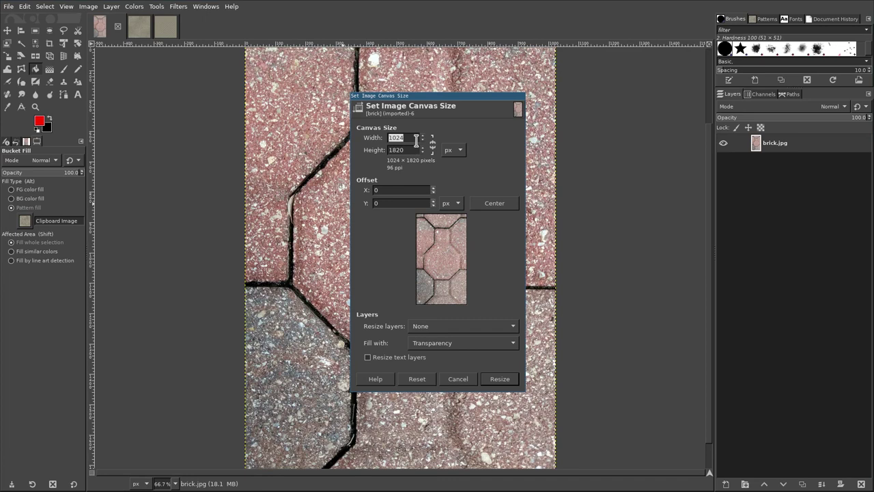
type("256")
key("Tab")
type("2")
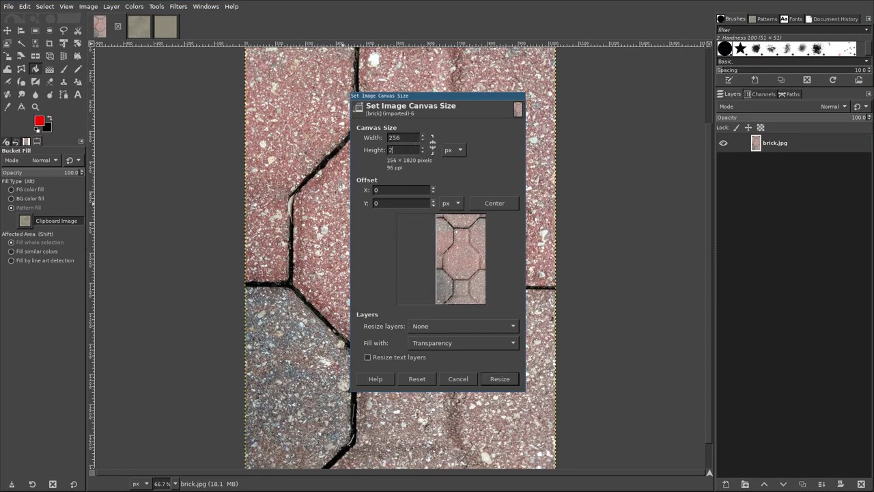
key("Tab")
left_click_drag(464, 271, 442, 263)
Step: Change the canvas to 512 × 512, position it over plain brick, and resize
double_click(401, 137)
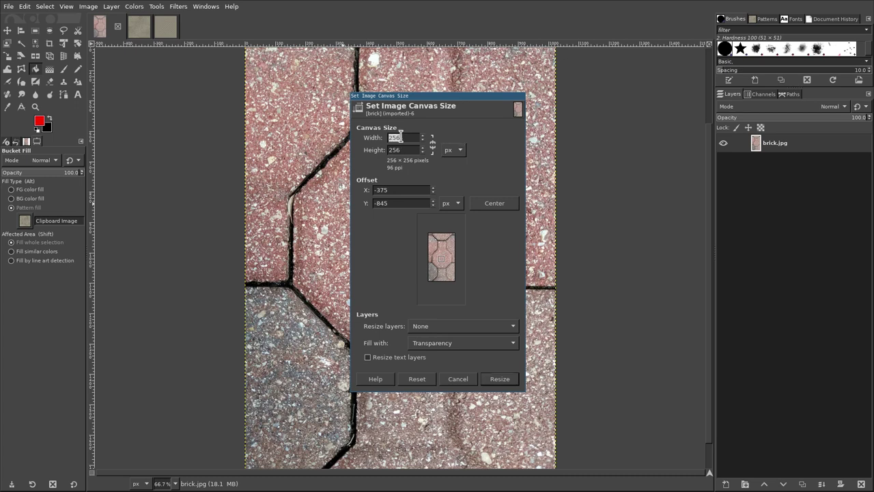
type("512")
key("Tab")
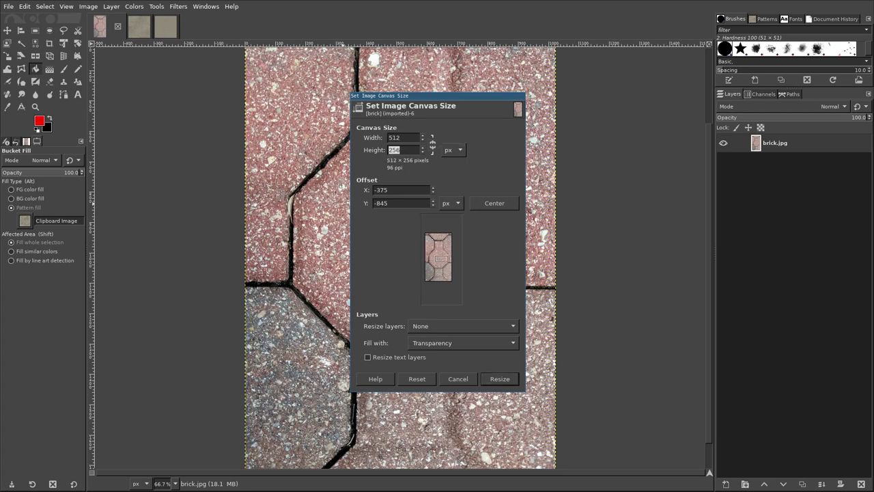
type("512")
key("Tab")
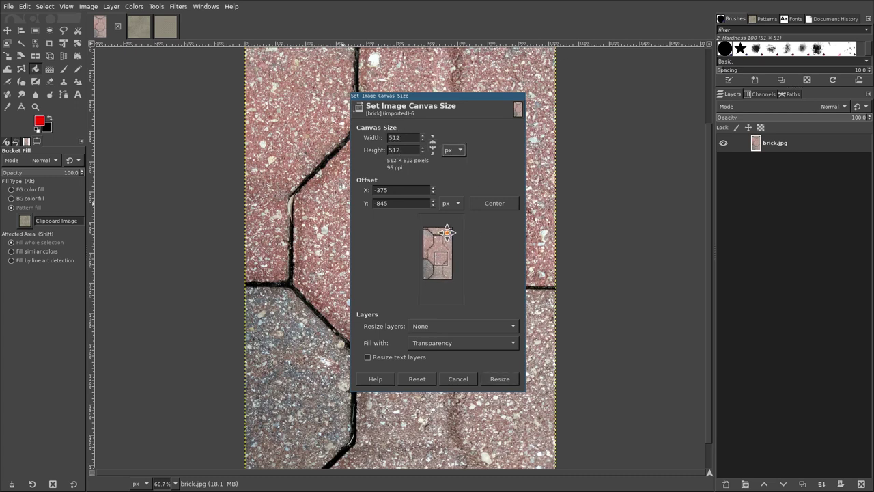
left_click_drag(446, 238, 449, 244)
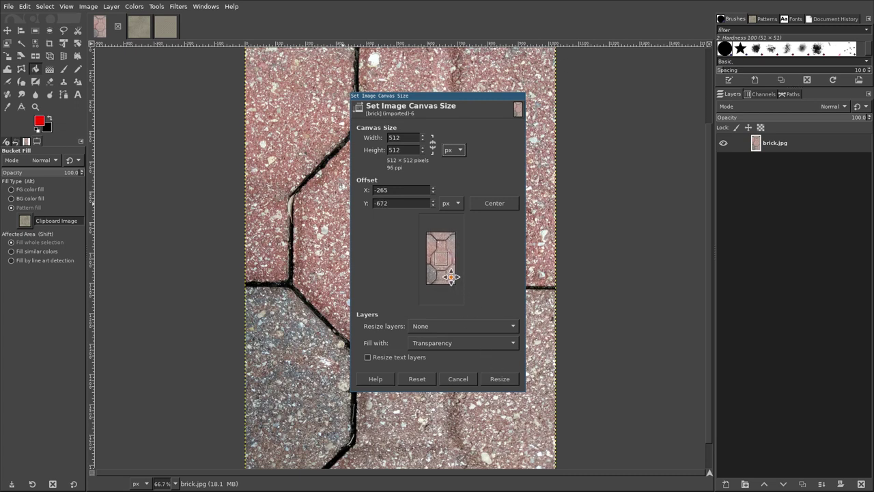
left_click_drag(451, 278, 452, 276)
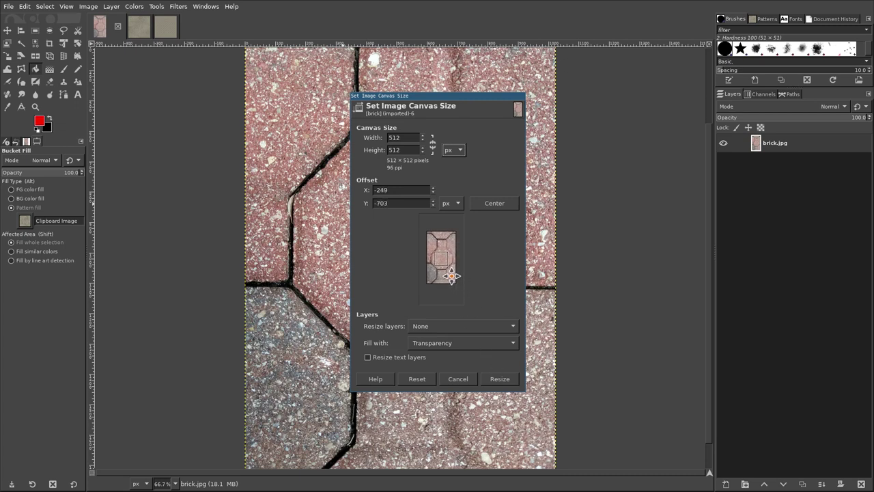
left_click(503, 378)
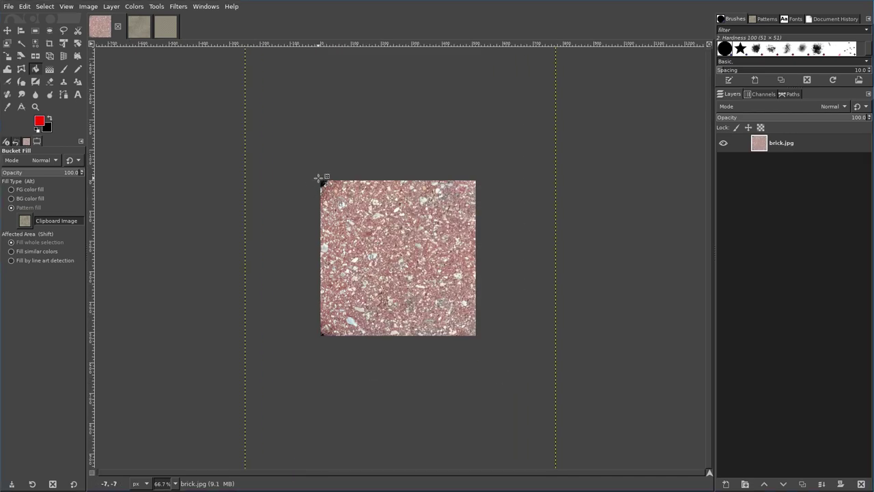
Step: Select all, fit the brick layer to the 512 × 512 canvas, and copy it
key("ctrl+a")
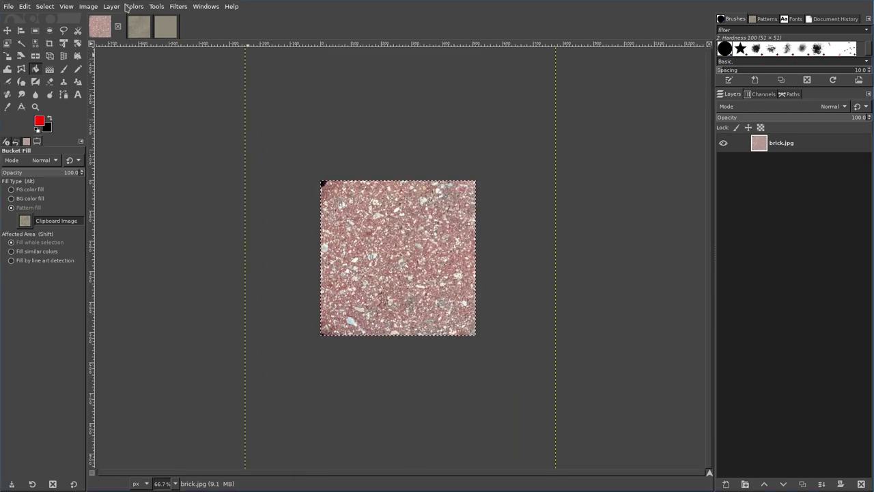
left_click(111, 6)
left_click(143, 161)
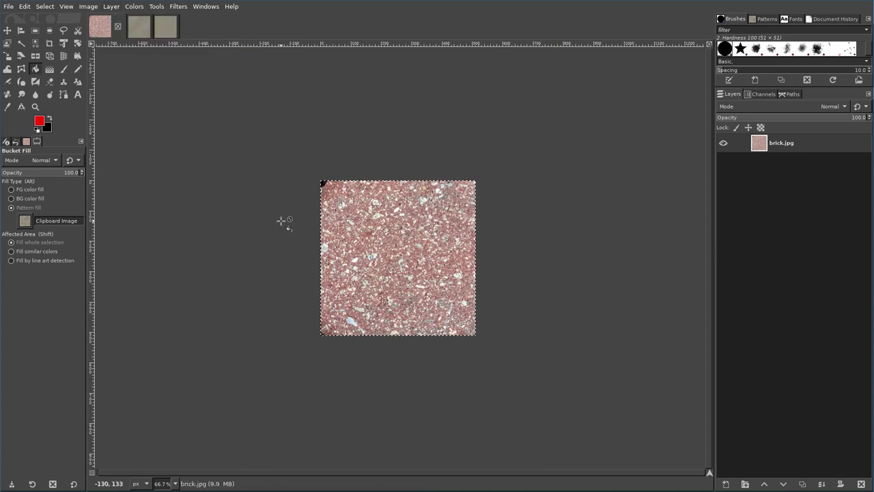
key("ctrl+c")
Step: Create a 5120 × 5120 image and pattern-fill it with the copied brick tile
key("ctrl+n")
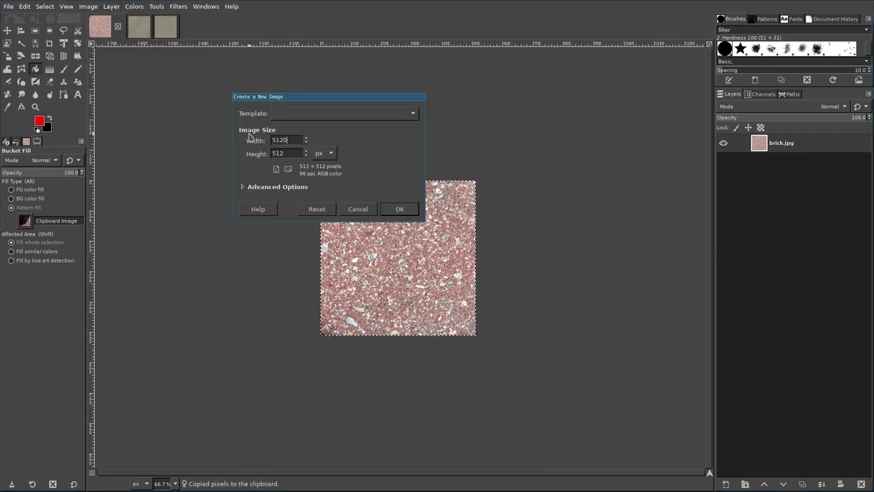
type("0")
key("Tab")
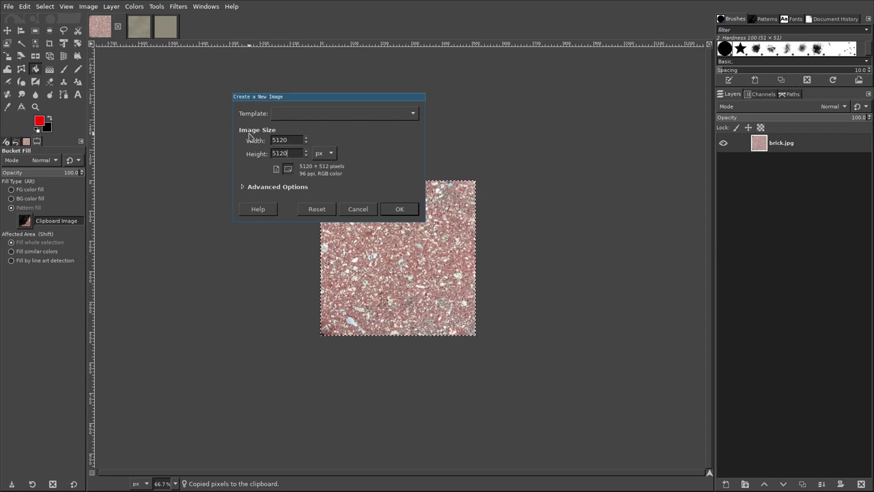
type("0")
key("Return")
key("Return")
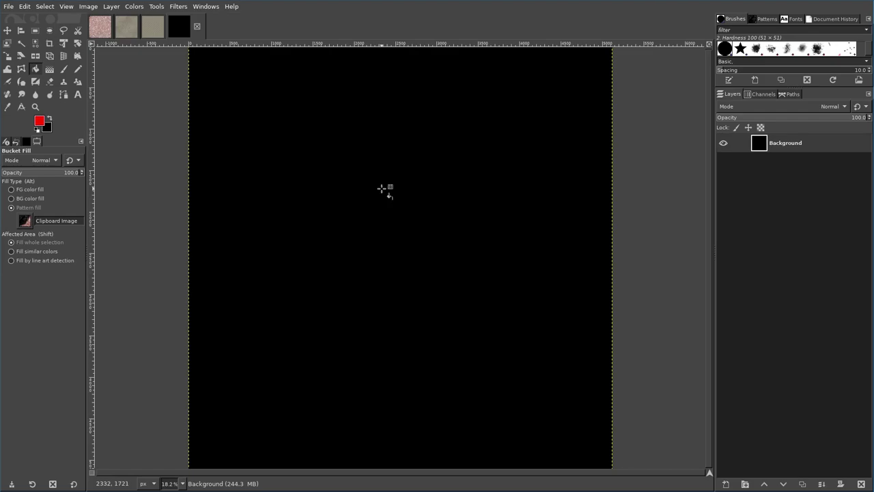
left_click(395, 224)
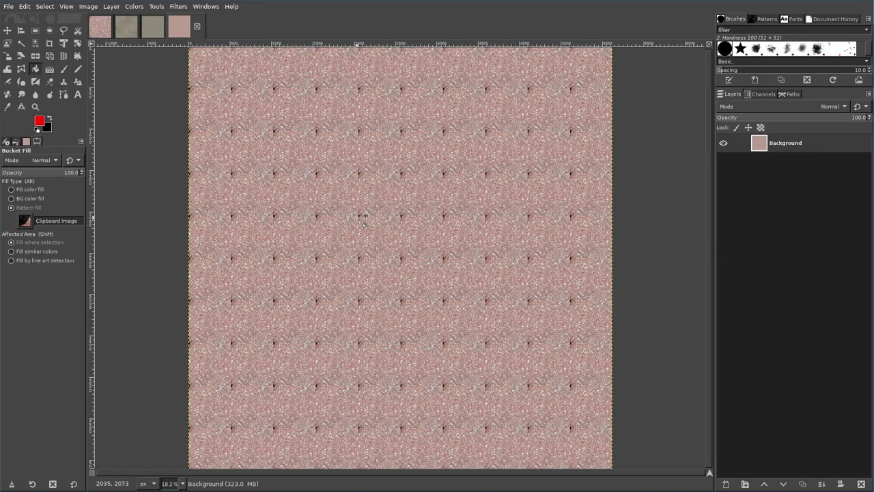
scroll(360, 217, "up", 3, "ctrl")
scroll(361, 217, "down", 3, "ctrl")
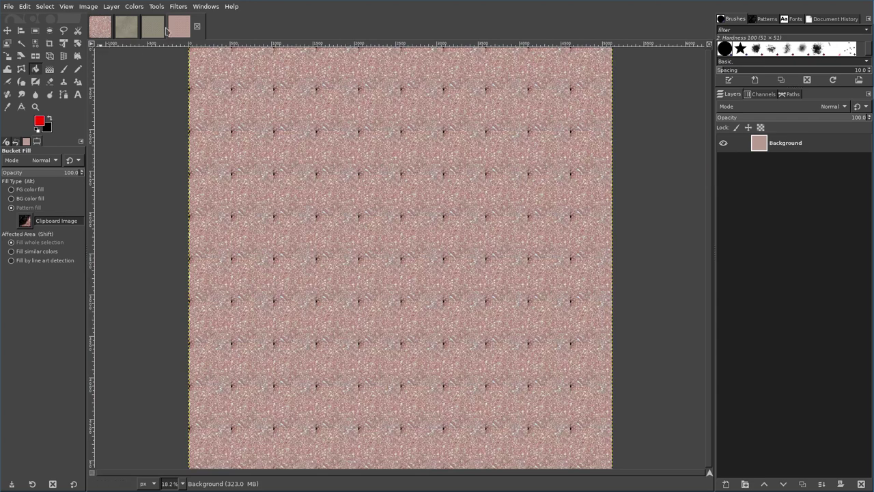
Step: Apply Filters > Map > Tile Seamless to the 512 × 512 brick square
left_click(105, 31)
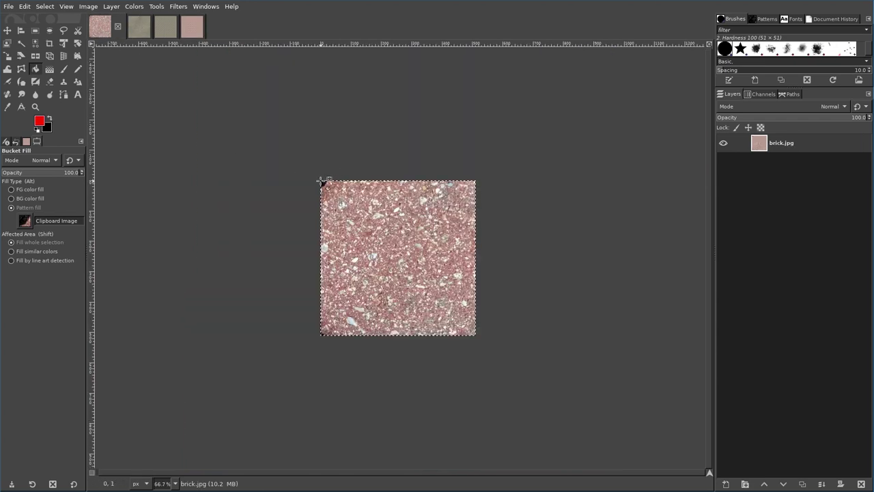
left_click(175, 7)
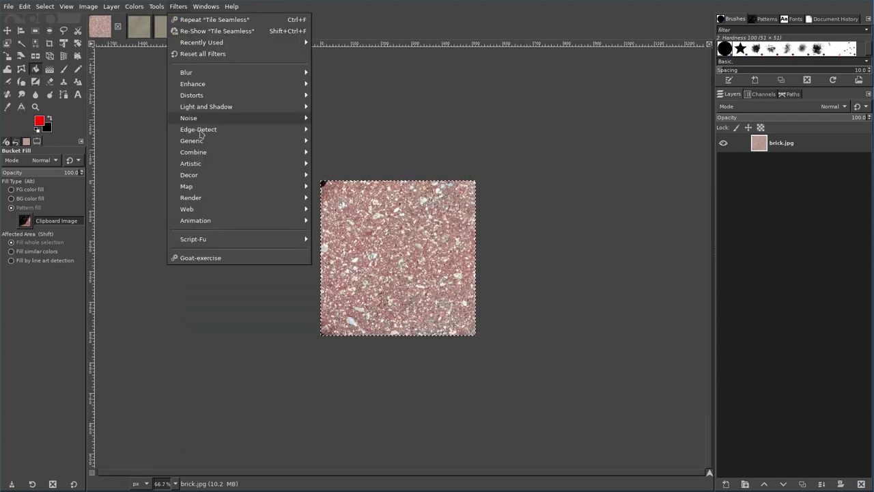
mouse_move(204, 189)
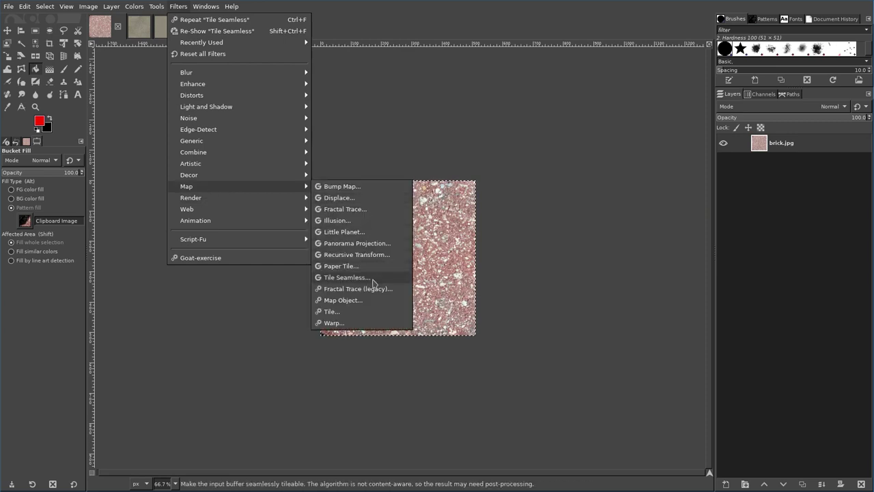
left_click(347, 277)
left_click(742, 230)
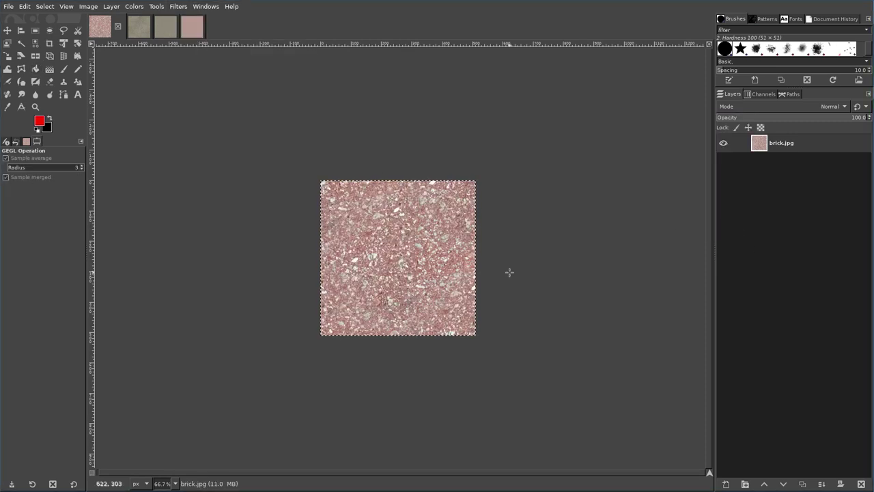
Step: Copy the seamless brick tile, clear the 5120-pixel image, and pattern-fill it with the tile
key("ctrl+c")
left_click(195, 33)
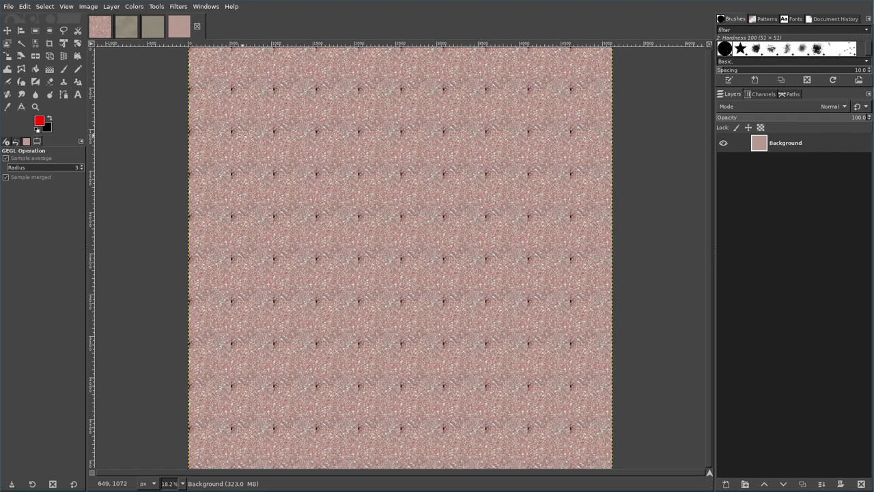
key("Delete")
left_click(35, 69)
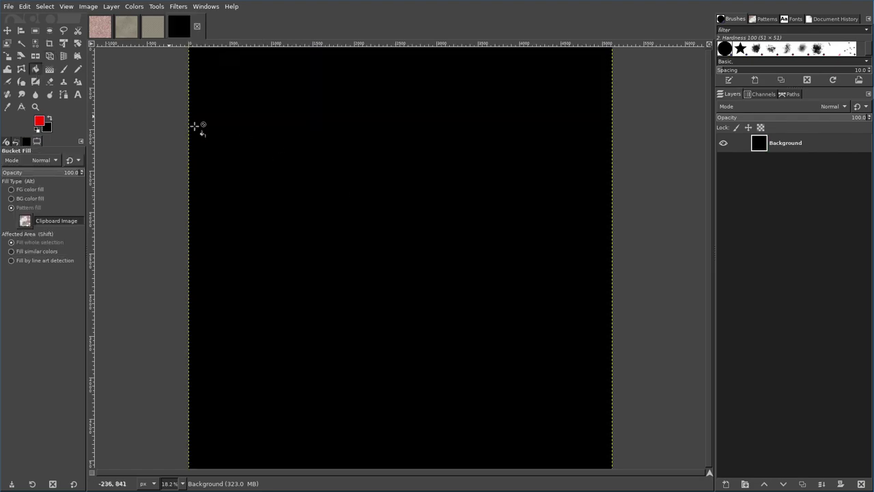
left_click(419, 224)
scroll(403, 242, "up", 4)
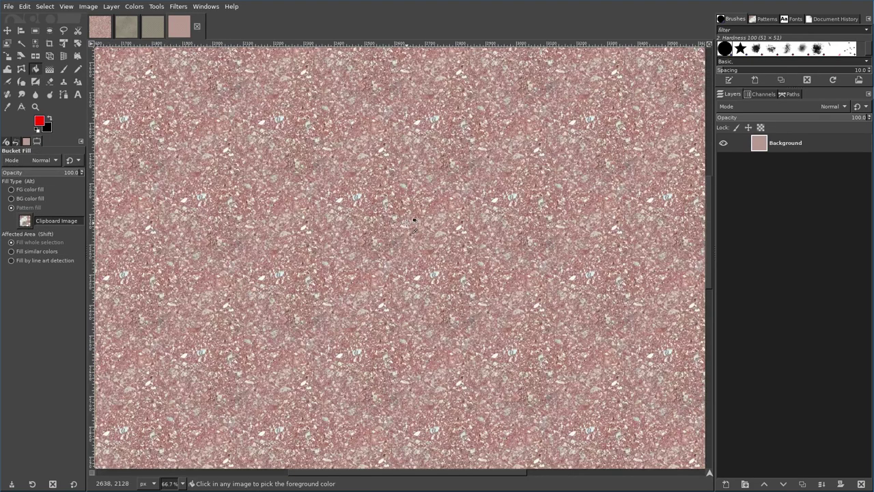
scroll(413, 220, "down", 4)
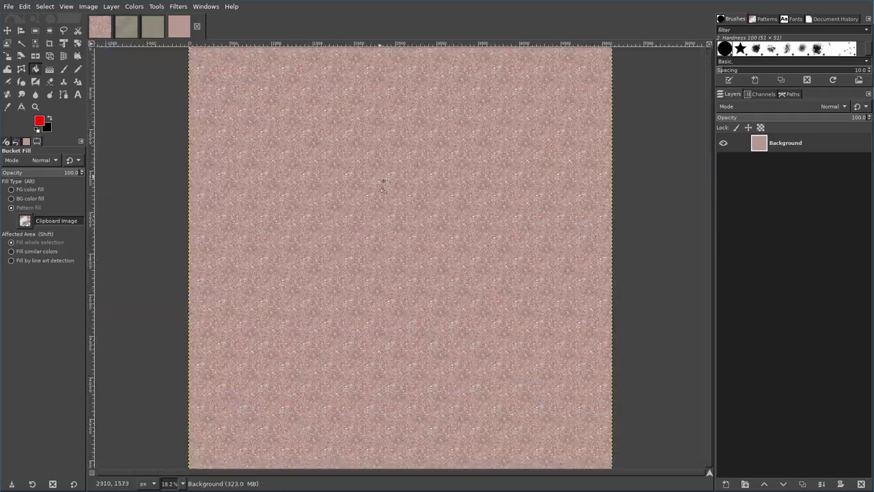
scroll(390, 185, "up", 6)
scroll(390, 185, "up", 1)
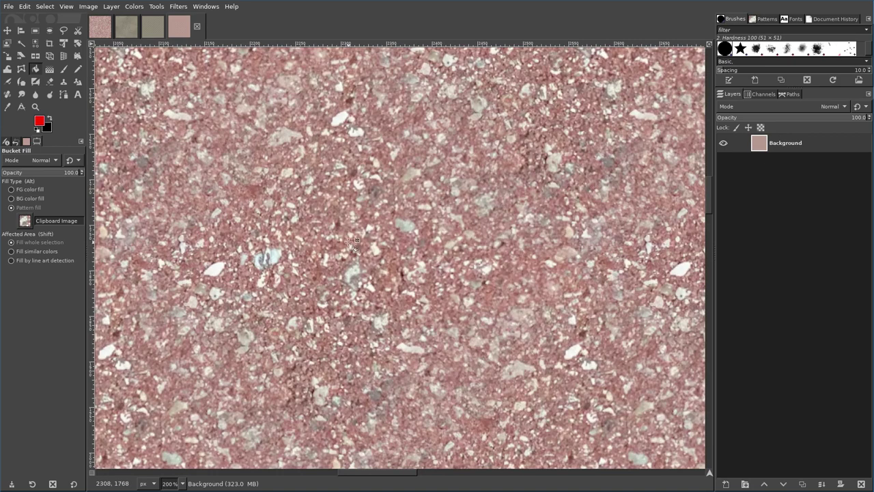
scroll(311, 205, "down", 2)
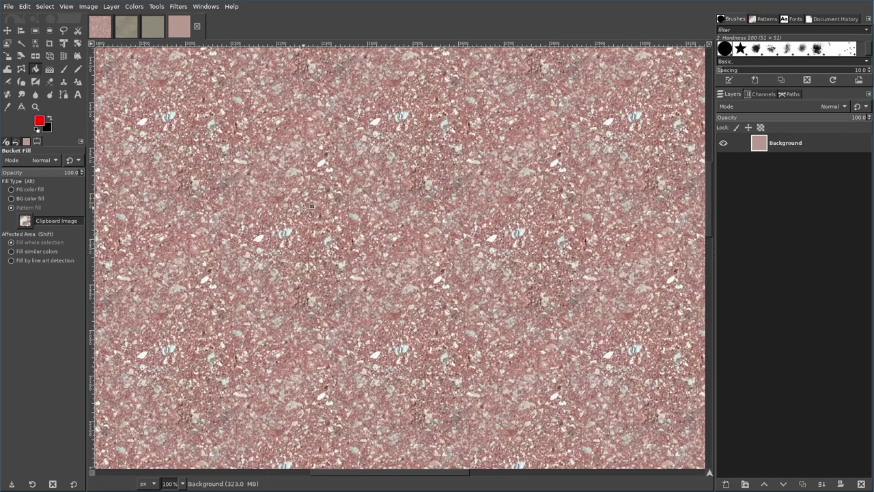